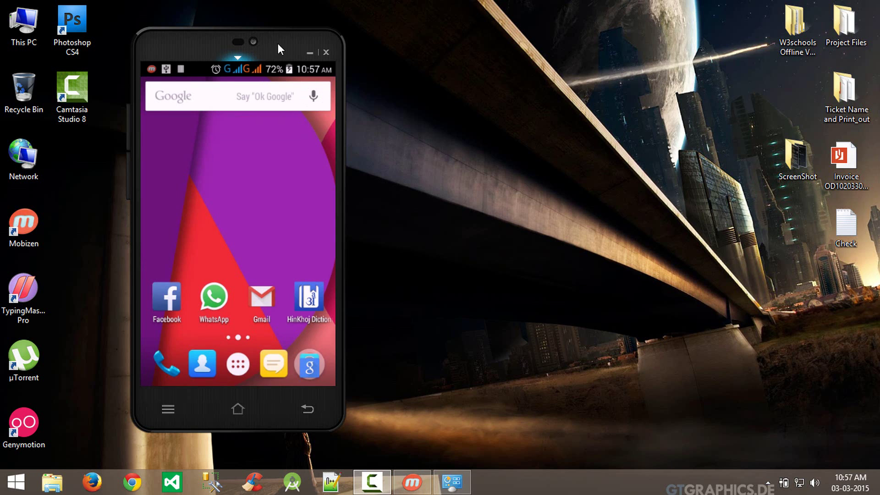
Move the phone mirror to the desktop centre and confirm the PC runs 64-bit Windows 8.1 Pro.
drag(278, 44, 385, 47)
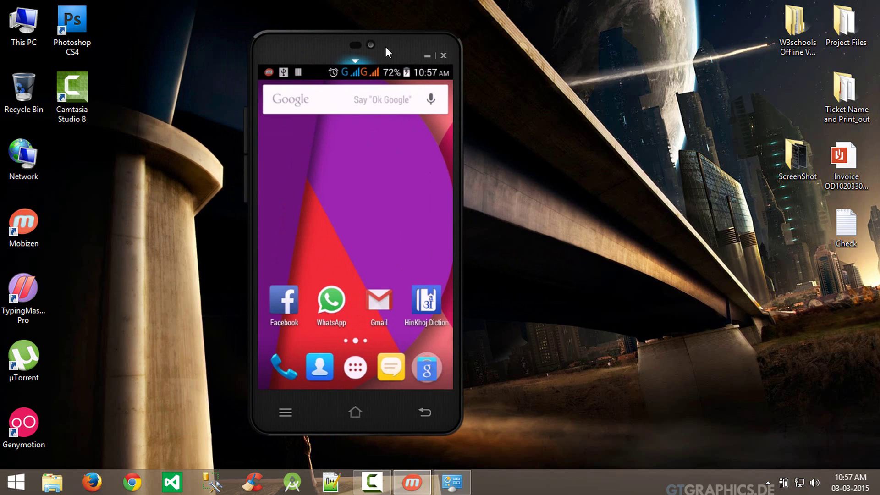
right_click(29, 14)
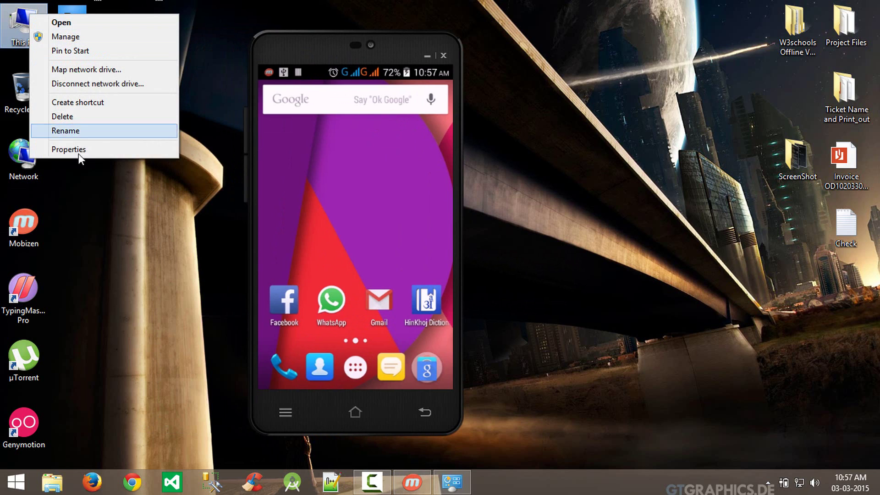
click(68, 150)
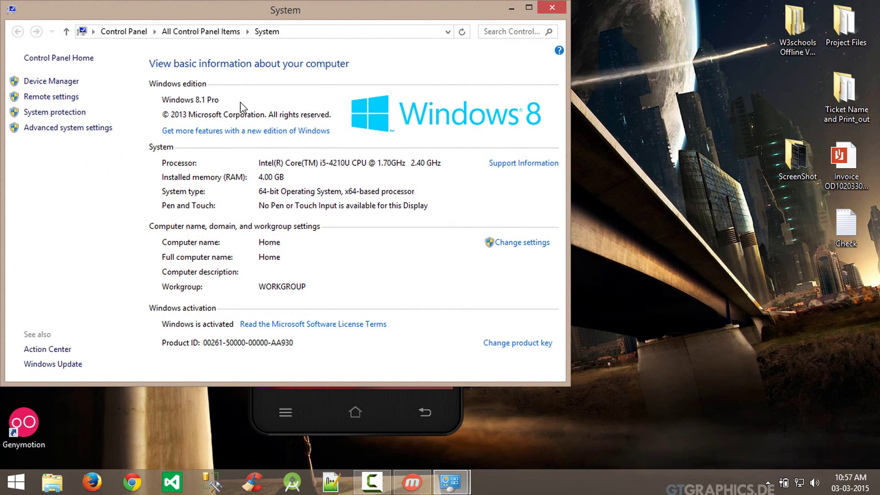
click(553, 7)
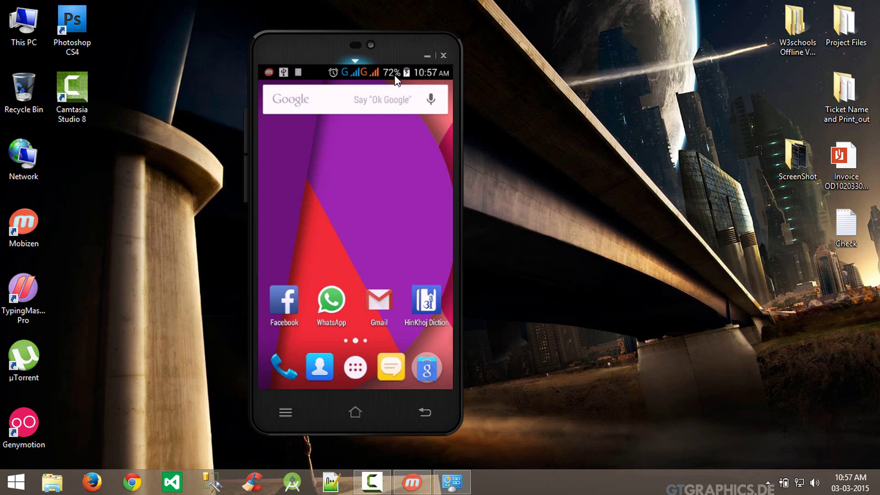
On the mirrored phone, go from quick settings to Wireless & networks, where USB Internet shows Connected.
drag(393, 71, 400, 420)
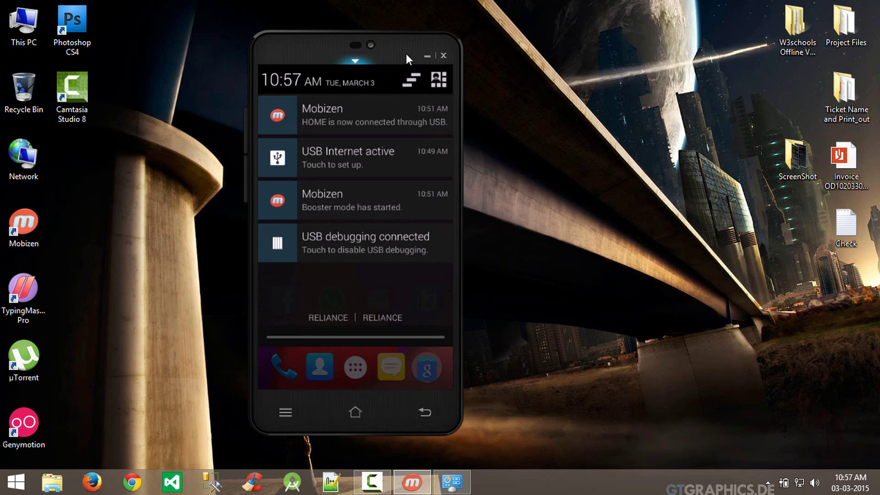
click(433, 81)
drag(376, 125, 416, 117)
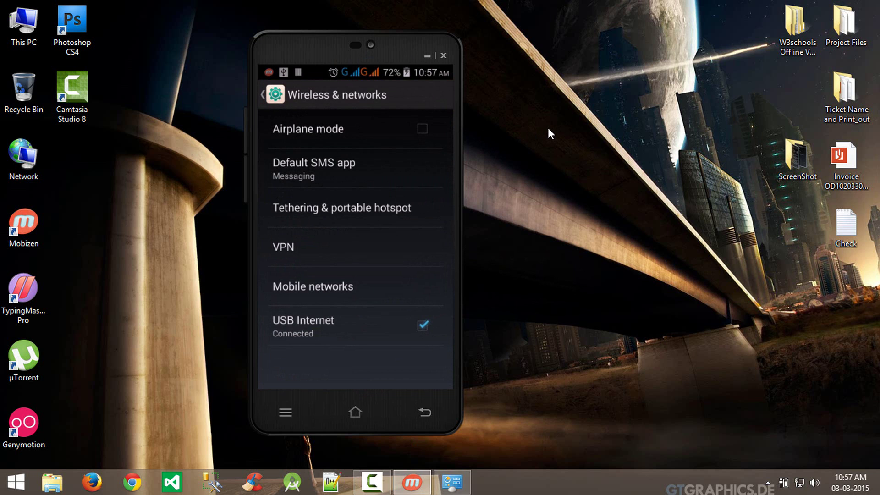
double_click(793, 173)
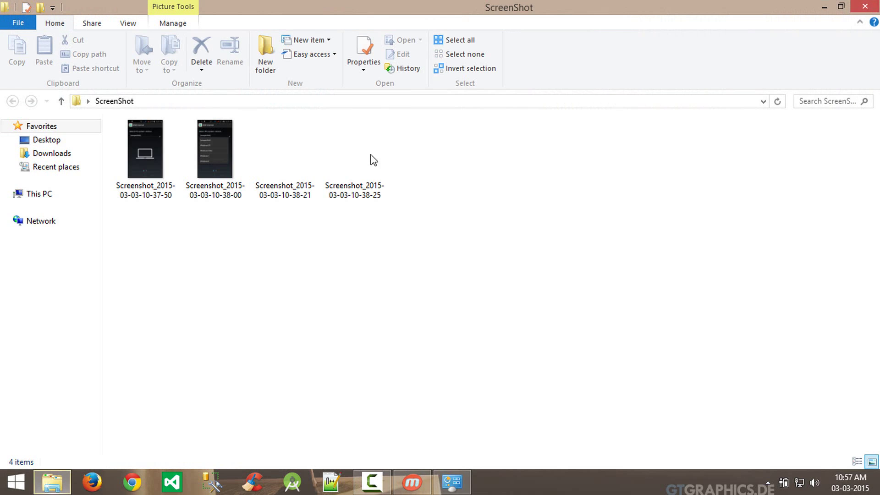
click(144, 154)
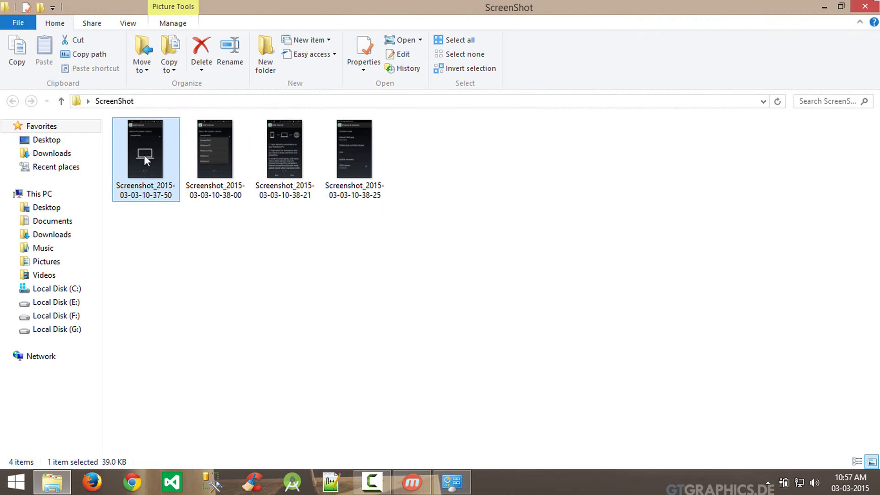
double_click(146, 155)
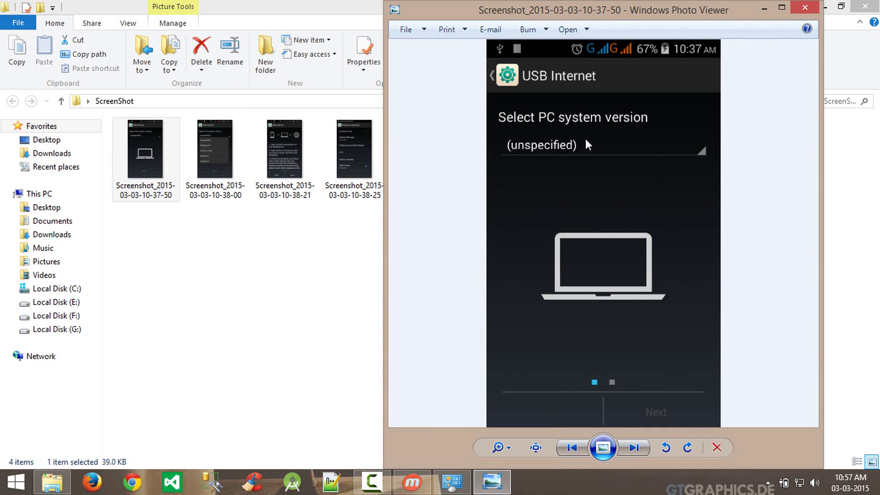
click(635, 447)
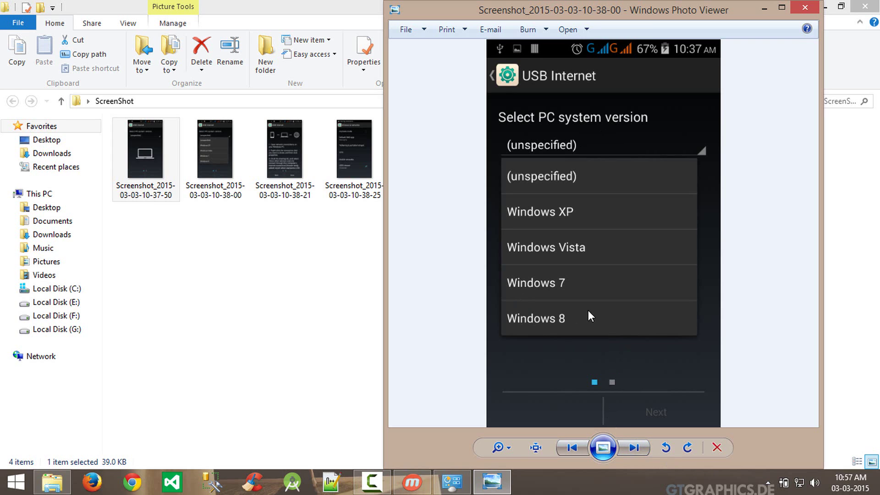
click(634, 448)
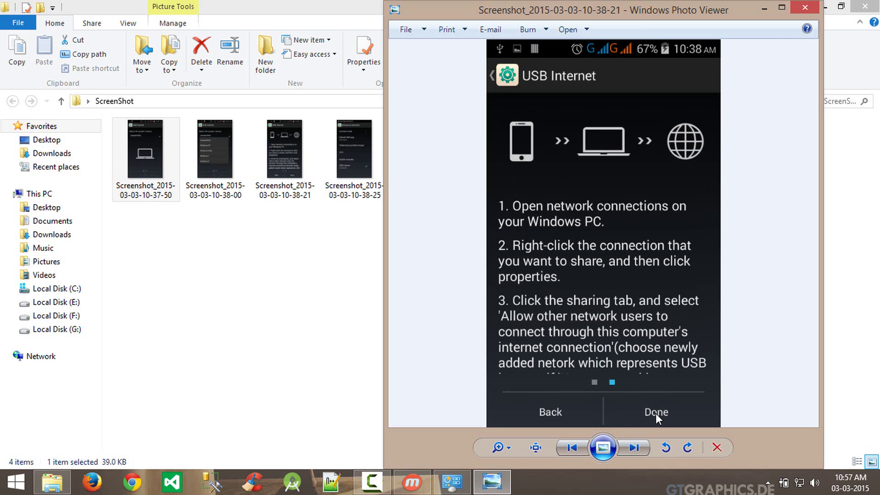
click(635, 448)
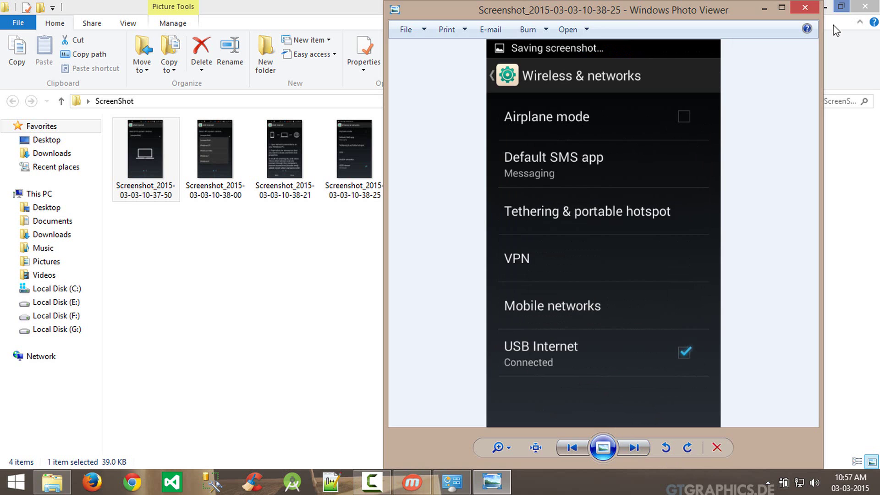
click(805, 7)
click(871, 7)
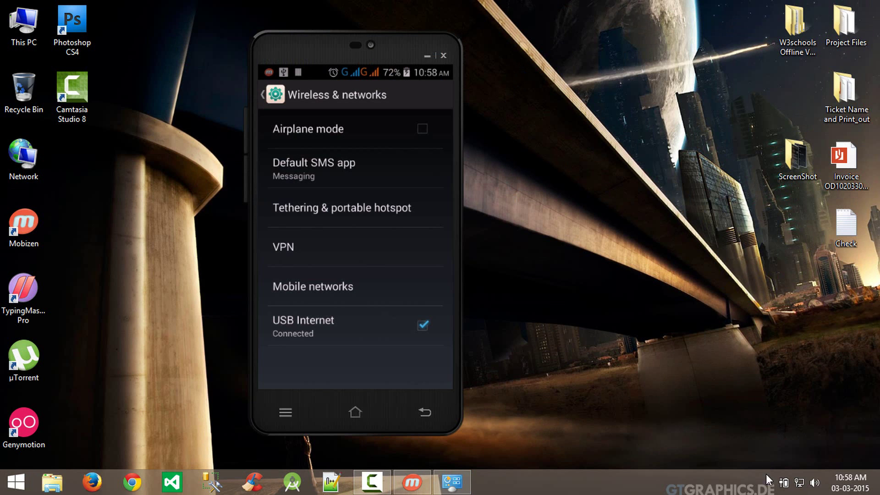
Open the Network Connections list from the Network and Sharing Center's adapter settings.
right_click(800, 482)
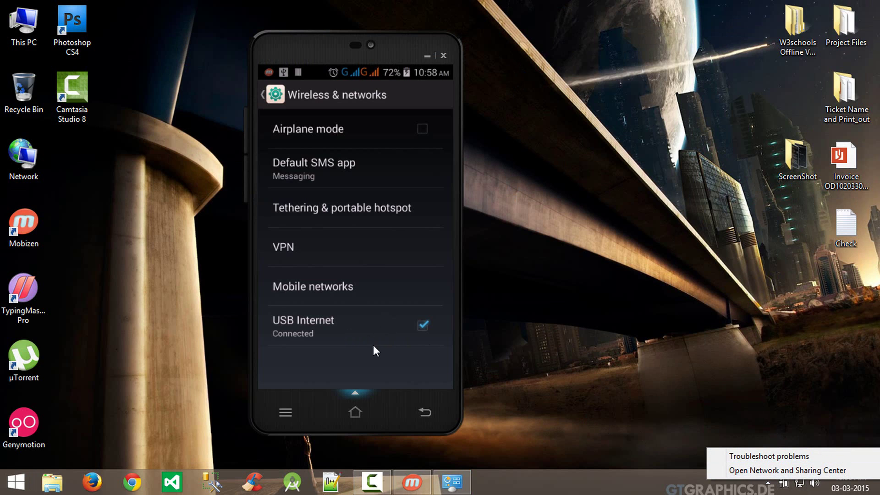
click(451, 481)
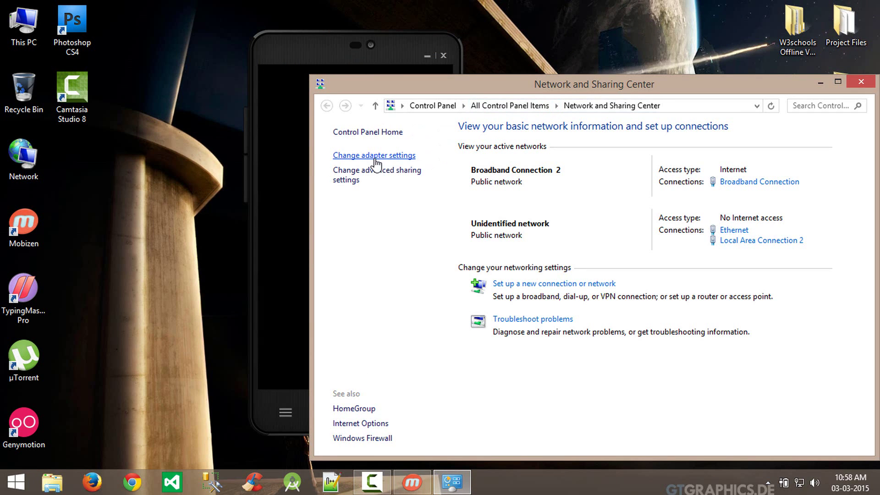
click(389, 157)
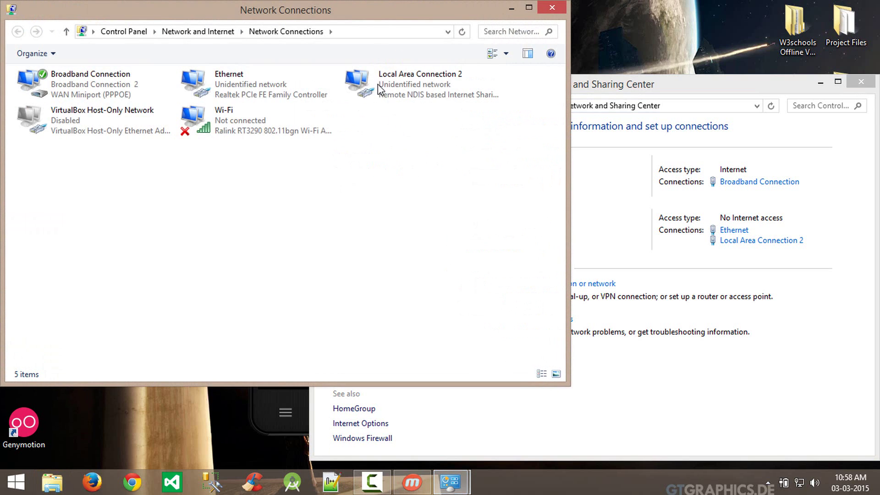
Bring up the Broadband Connection's properties.
drag(384, 17, 566, 43)
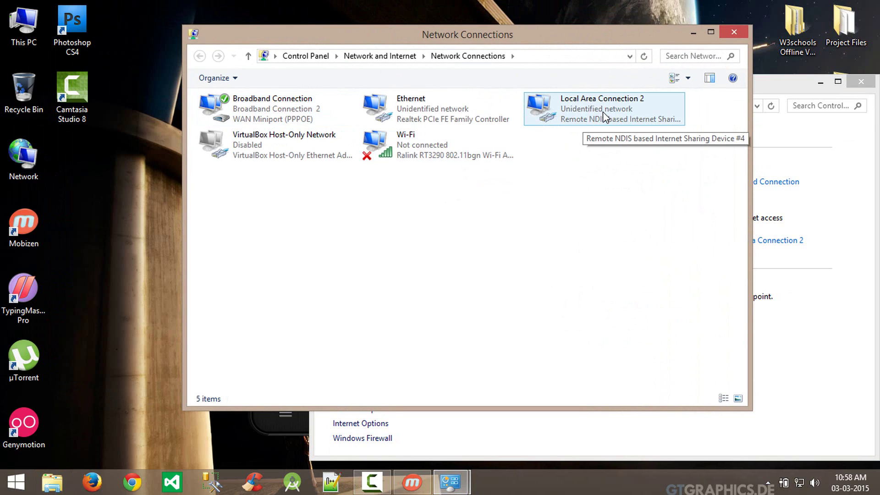
right_click(308, 110)
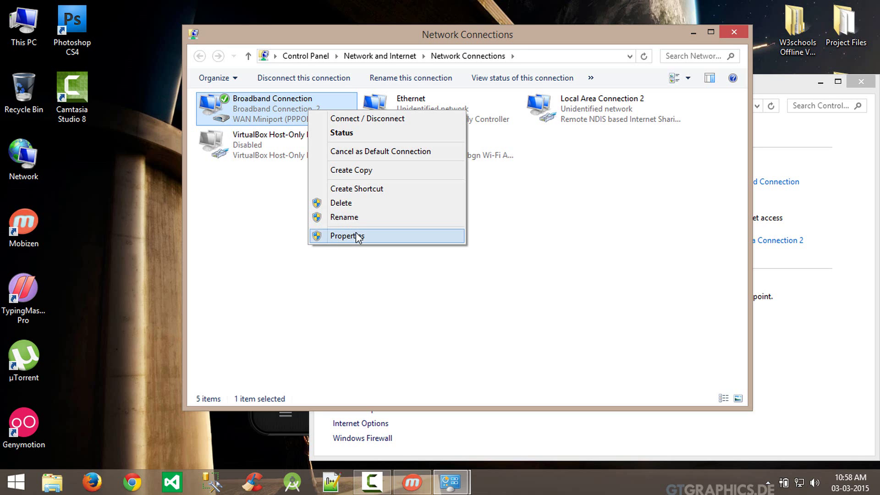
click(356, 233)
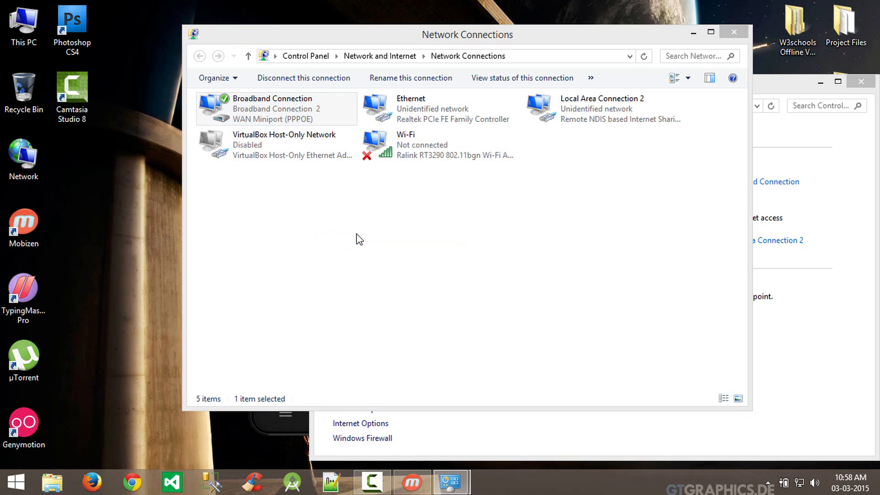
Allow other network users to share Broadband Connection through Local Area Connection 2, and confirm.
click(509, 105)
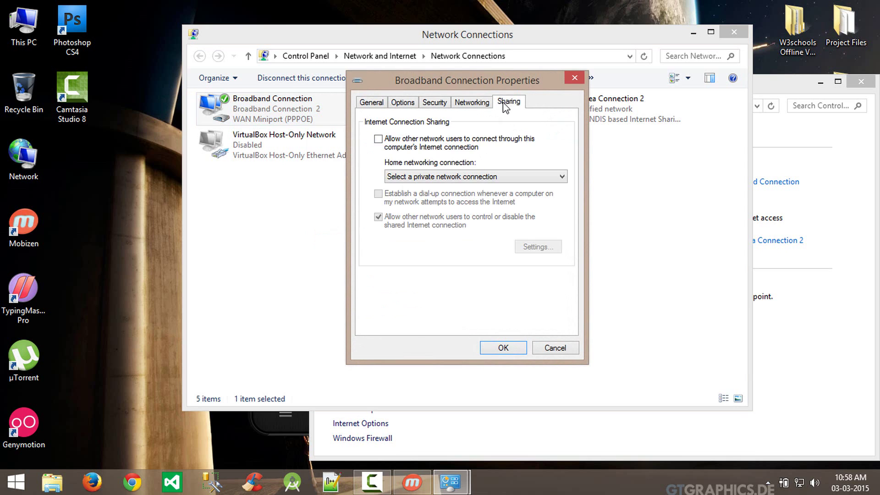
click(378, 139)
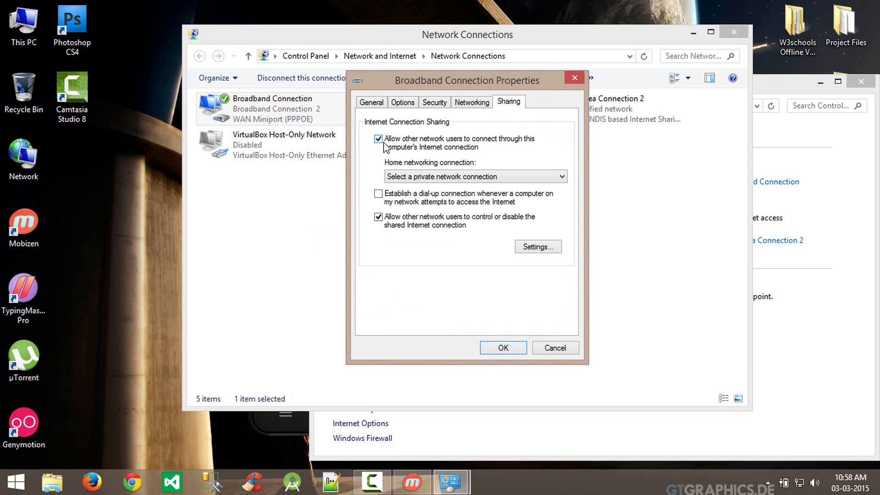
click(456, 177)
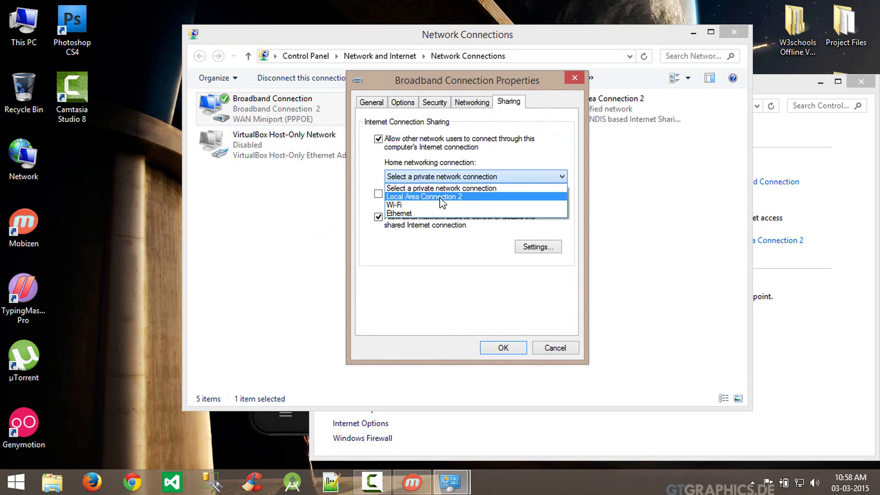
click(440, 196)
drag(469, 82, 291, 87)
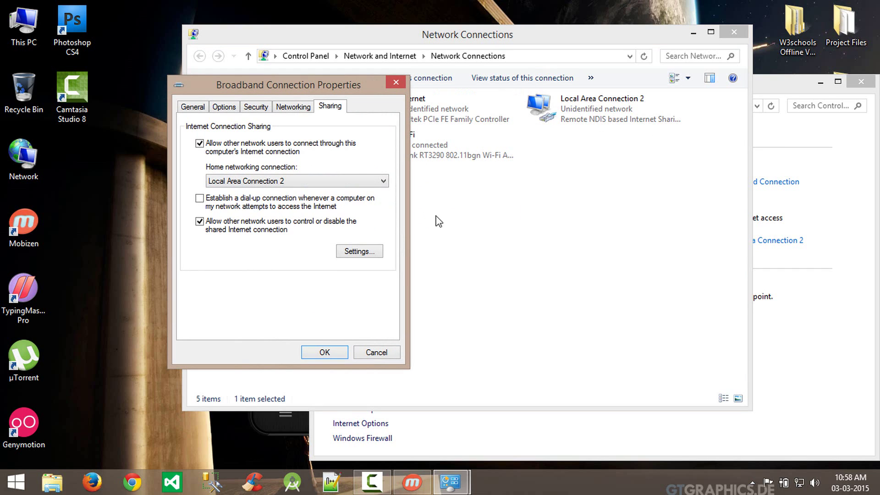
click(337, 352)
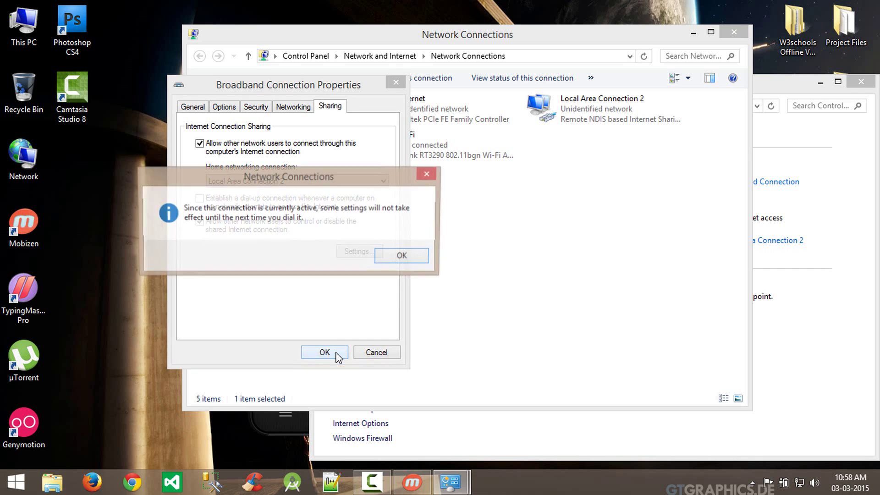
click(414, 257)
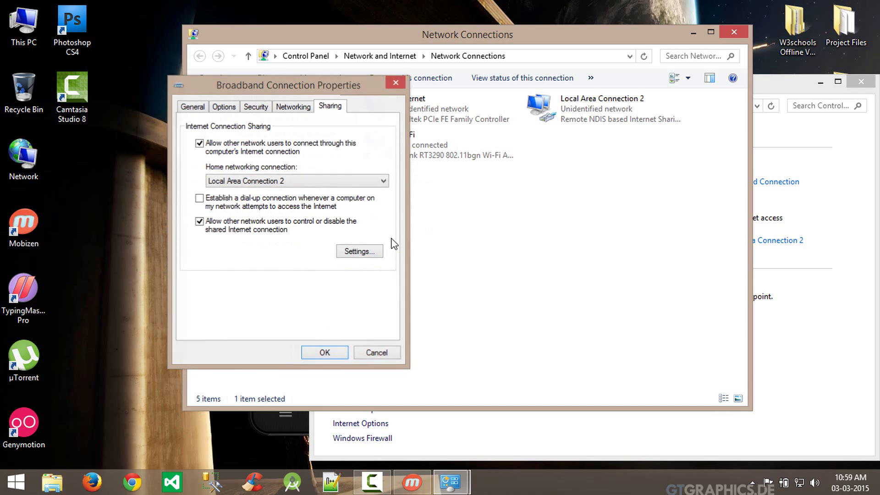
Close Network Connections, minimize the Sharing Center, and show the phone mirror full screen with F11.
click(735, 33)
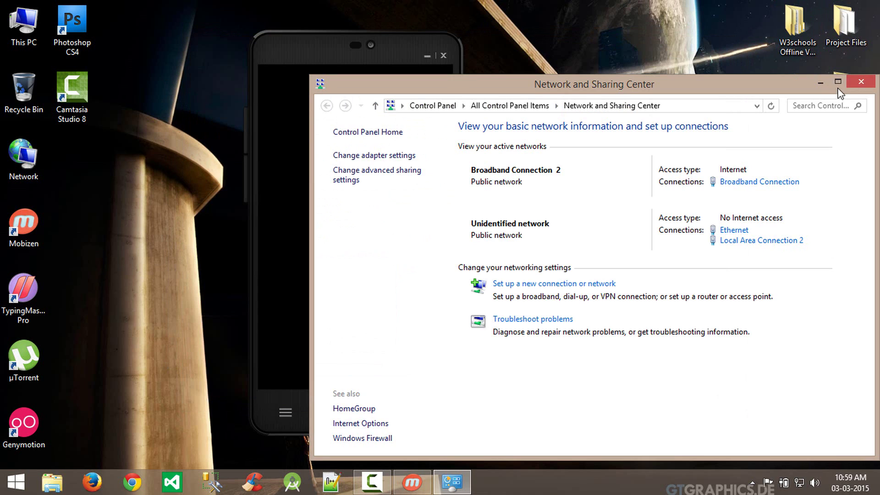
click(825, 83)
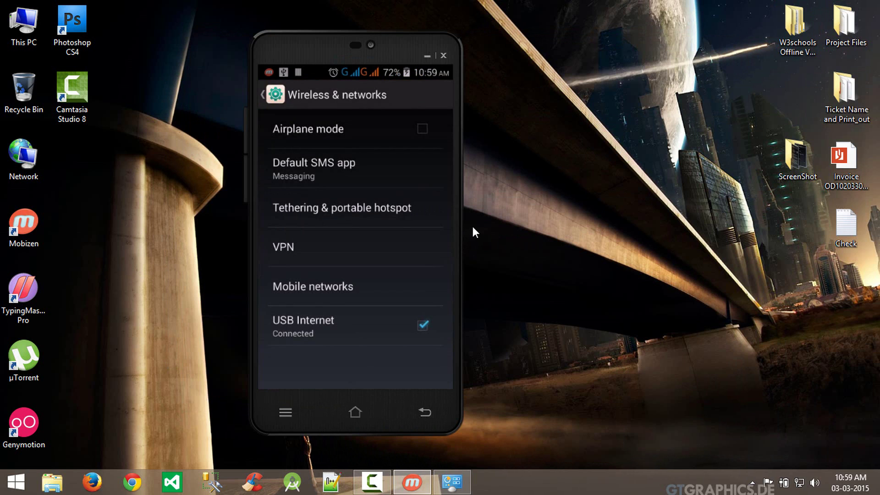
key(F11)
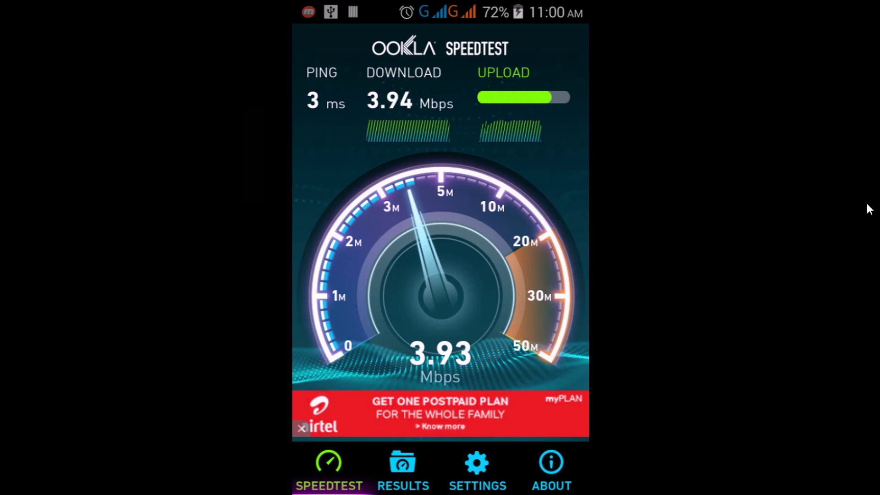
Send the phone back to its home screen.
key(Home)
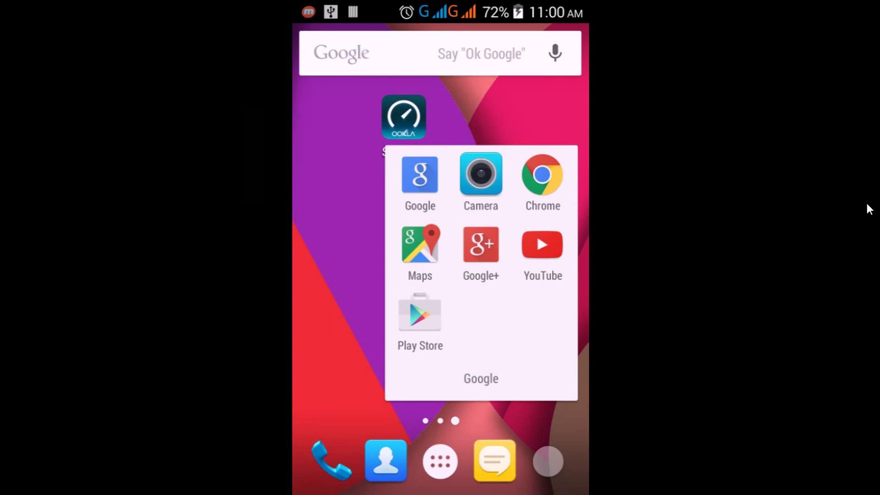